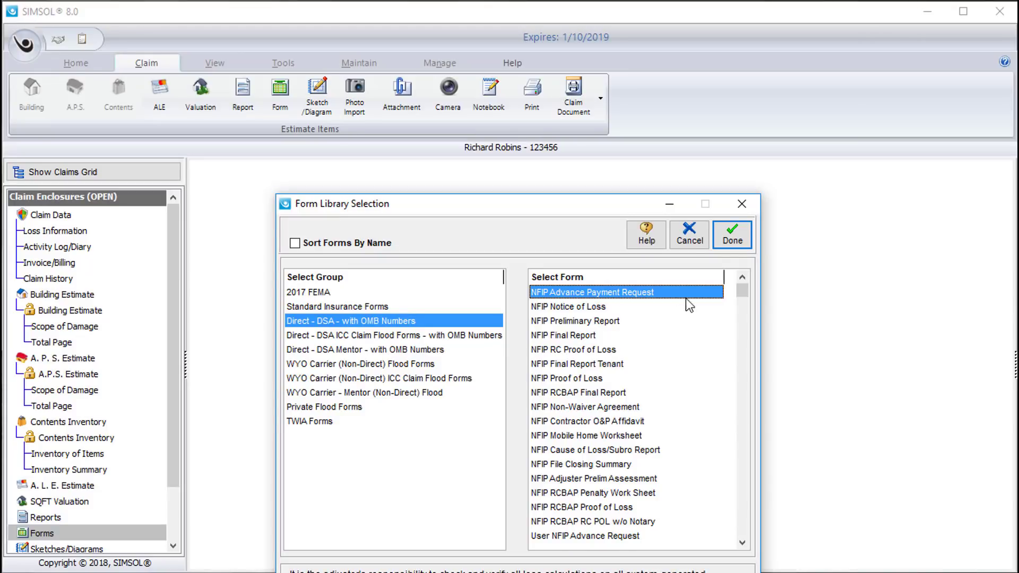
- Add the Advance Payment Request form to the claim and scroll through it to the Section IV signatures
click(732, 235)
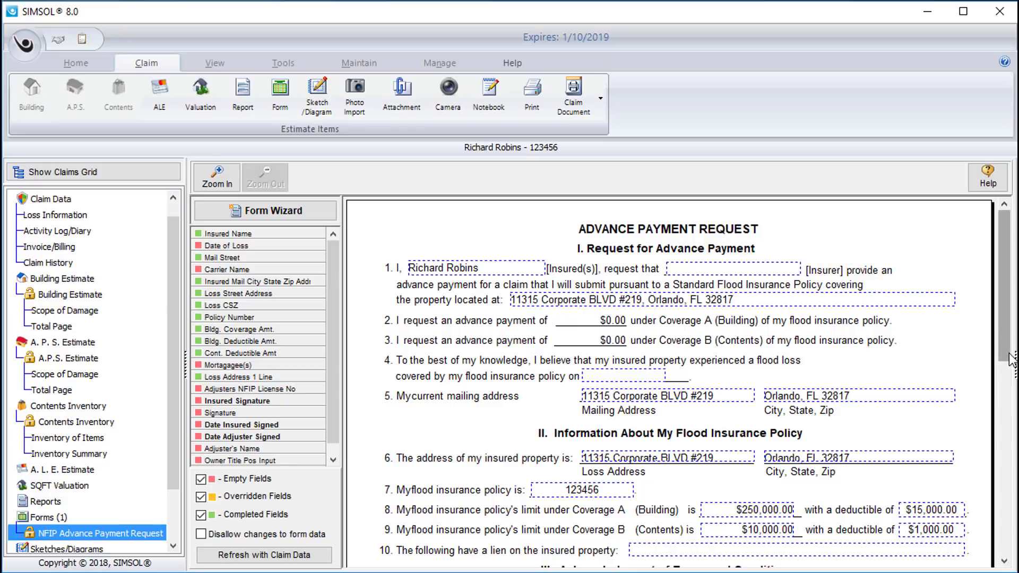
scroll(1009, 393, down, 8)
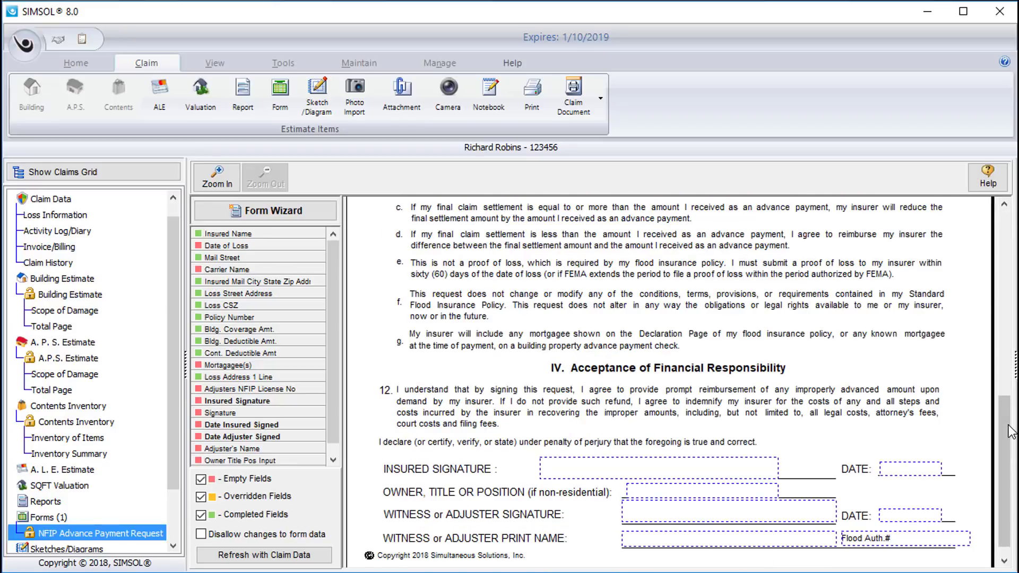
scroll(1011, 431, down, 1)
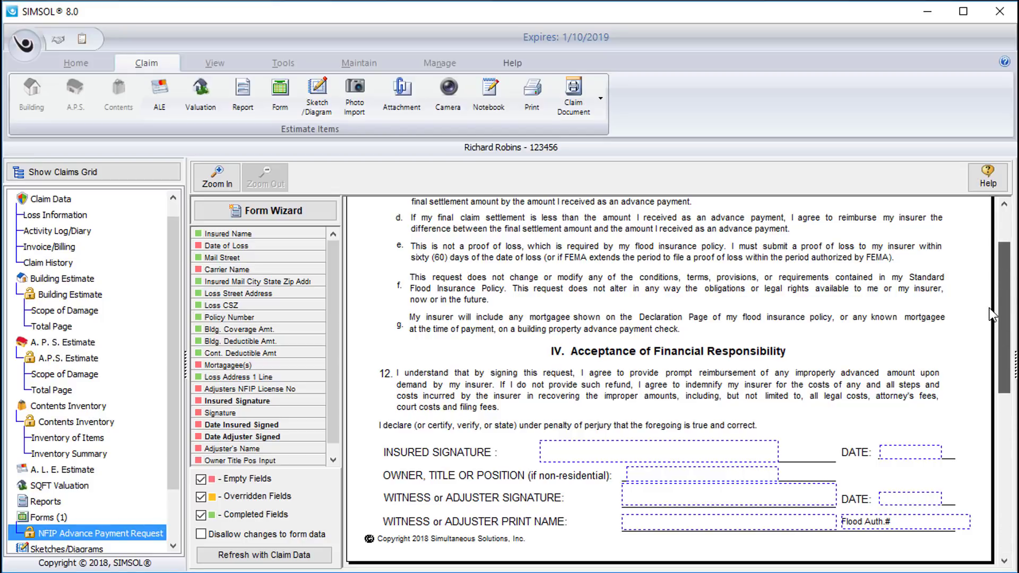
scroll(990, 314, up, 9)
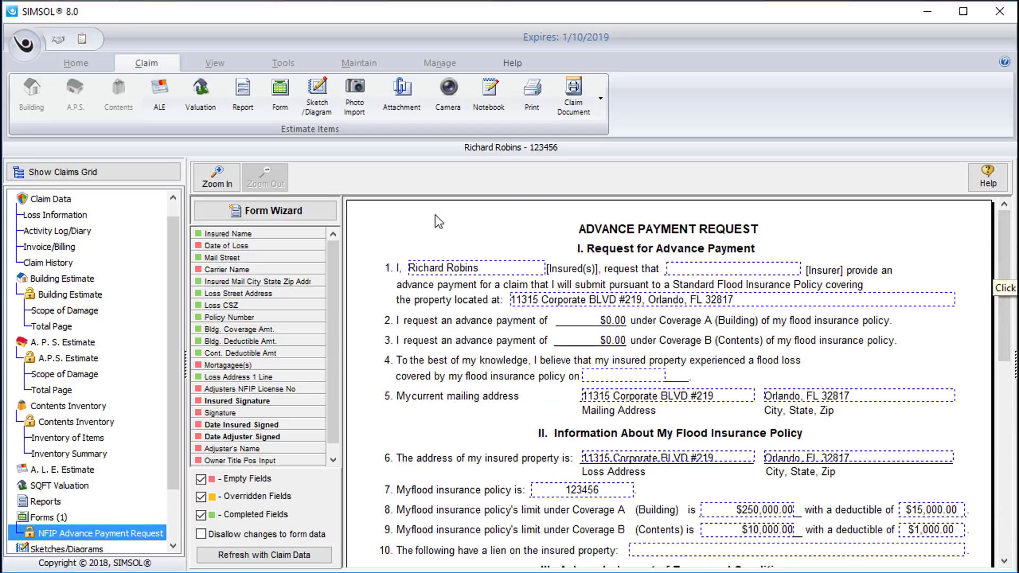
- Enter building advance 5,000, building reserve 7000, contents advance 2000 and contents reserve 4,755, then verify
click(227, 212)
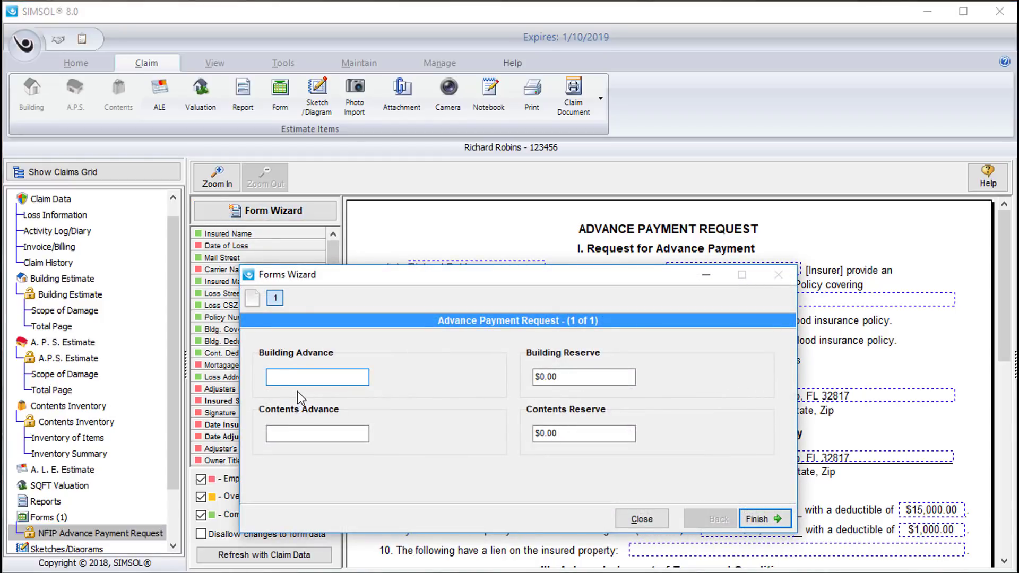
text(5,000)
key(Tab)
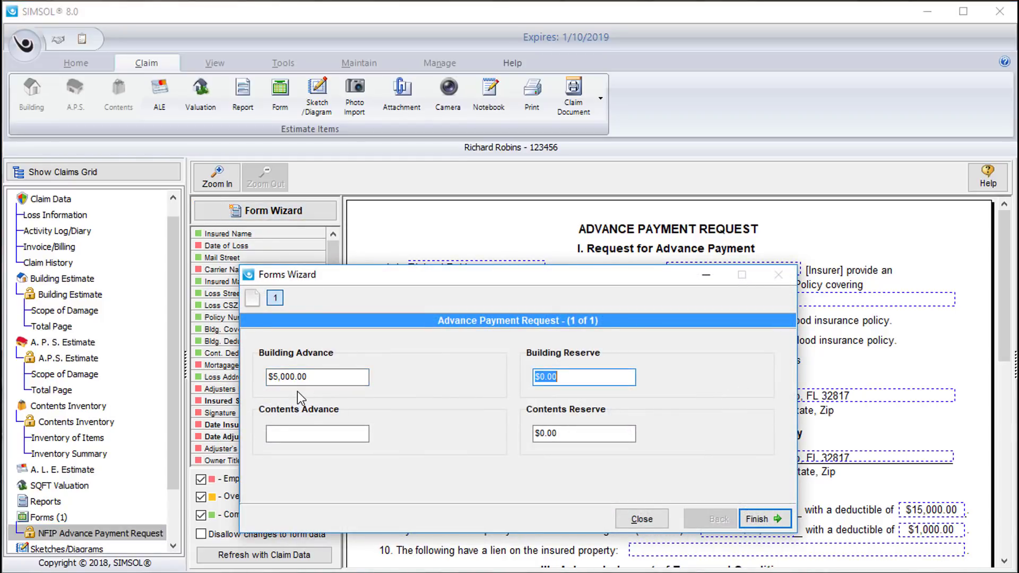
text(7000)
key(Tab)
text(2000)
key(Tab)
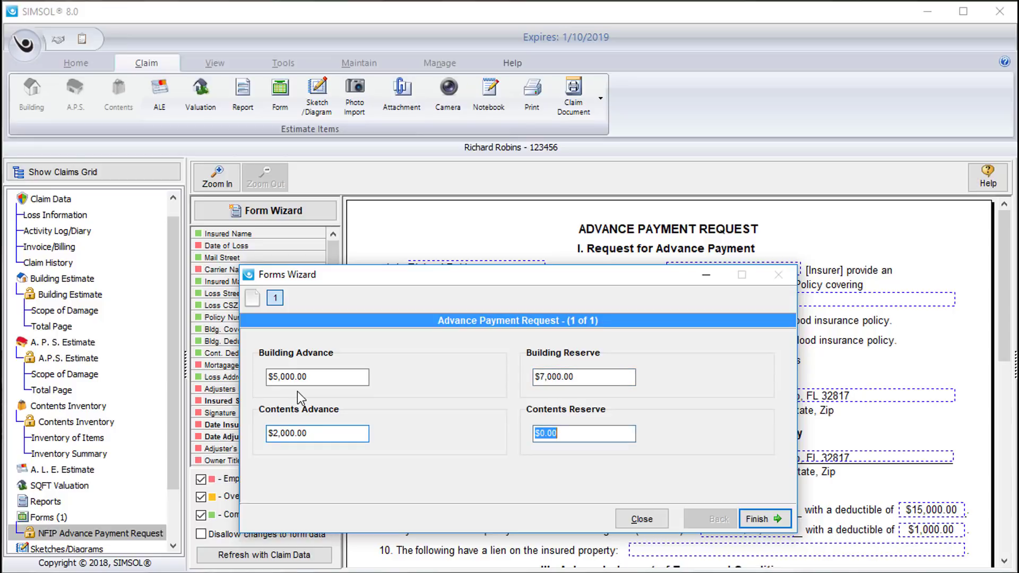
text(4,)
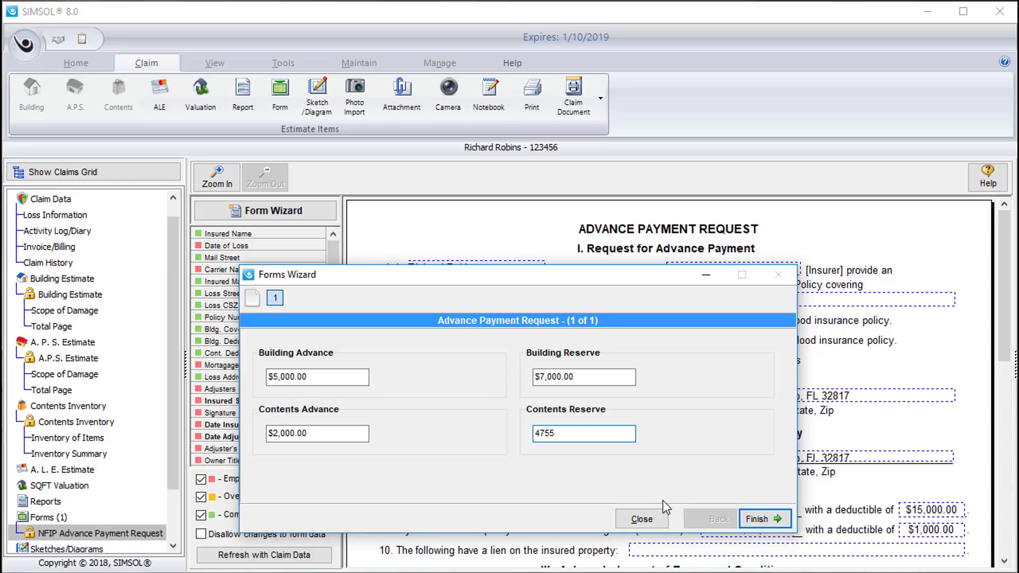
text(755)
click(754, 523)
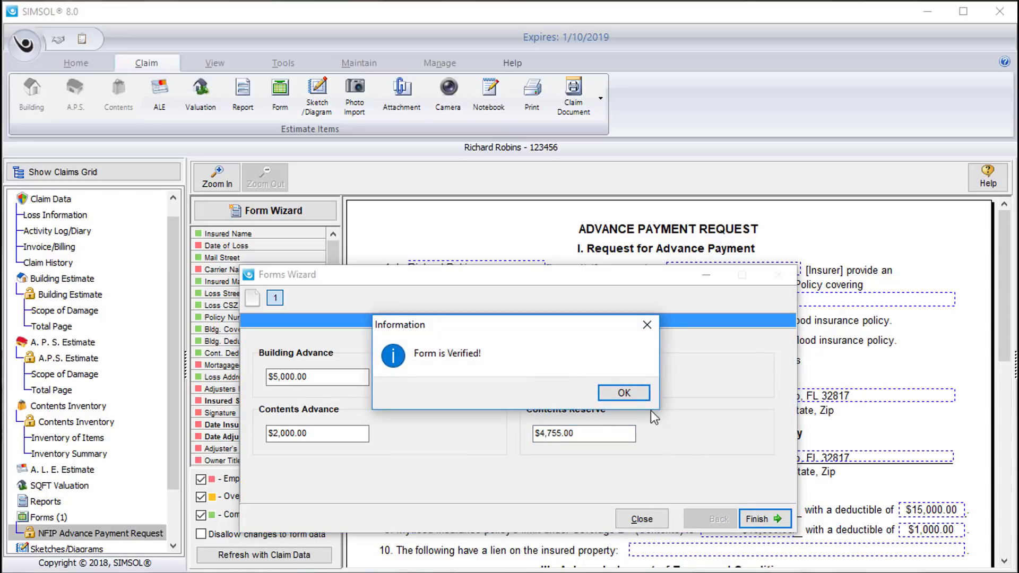
click(633, 394)
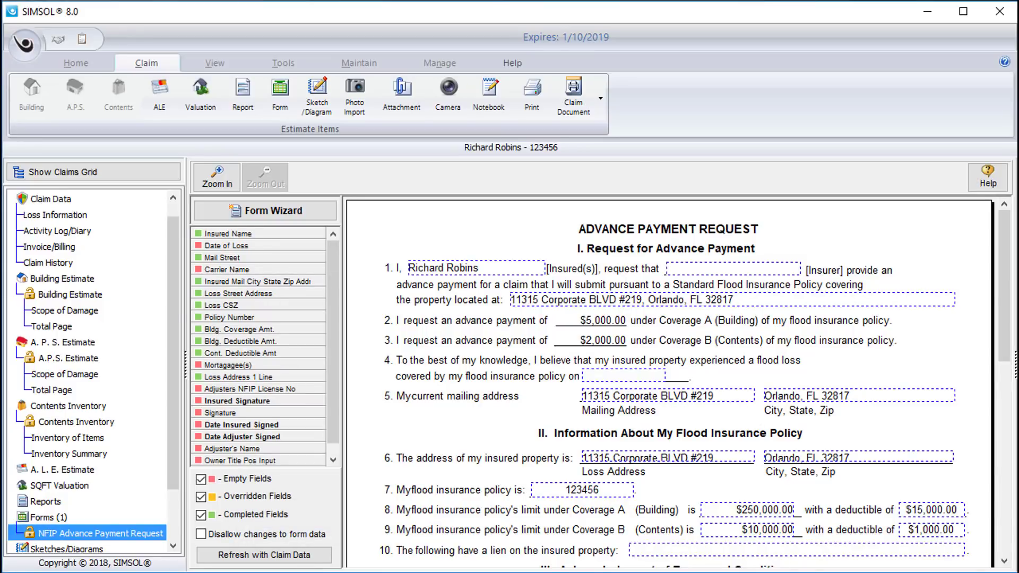
- Set both the Building and Contents CWOP reasons to 00 - Not applicable
drag(1004, 356, 1011, 541)
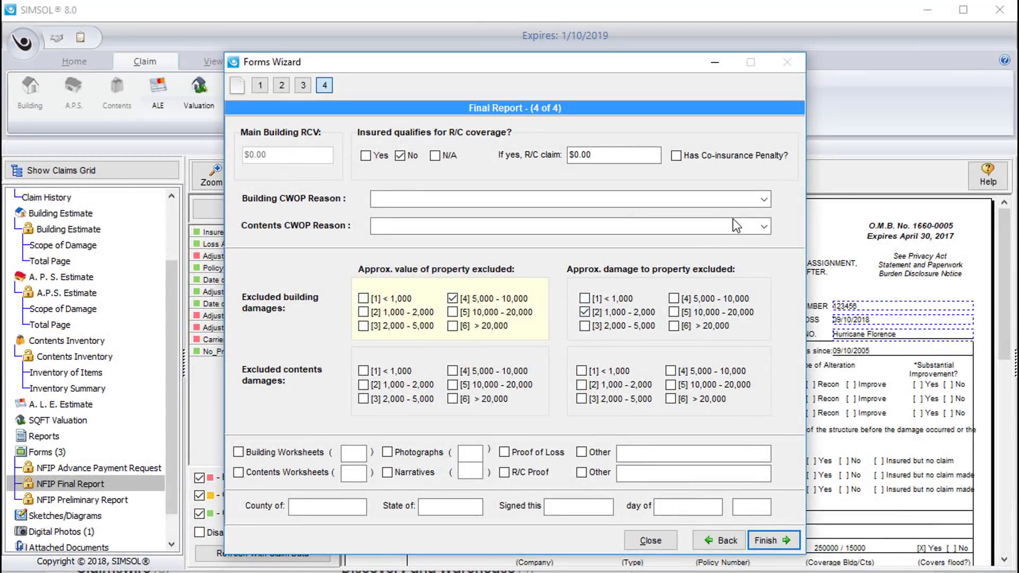
click(764, 200)
click(734, 217)
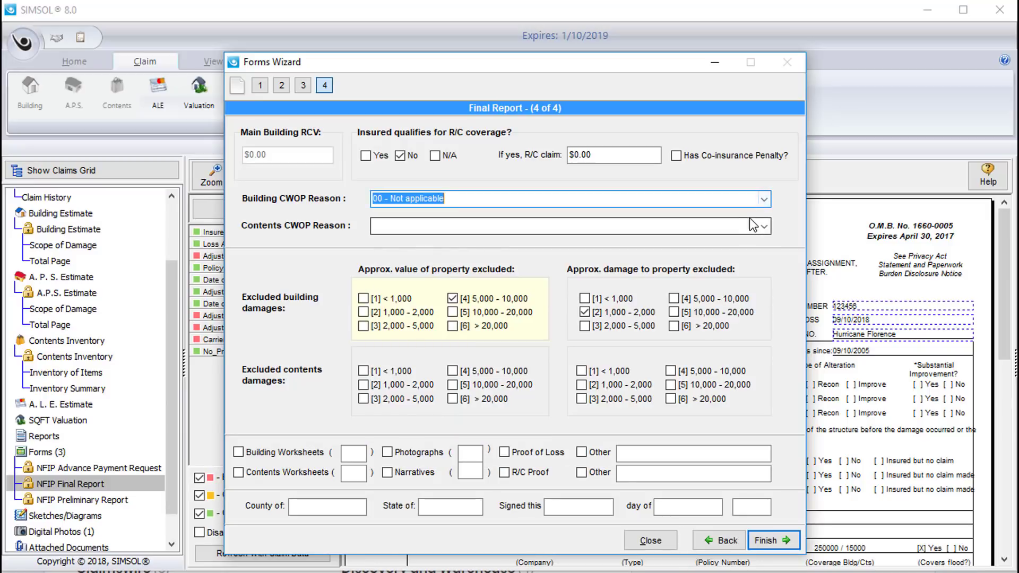
click(764, 225)
click(741, 242)
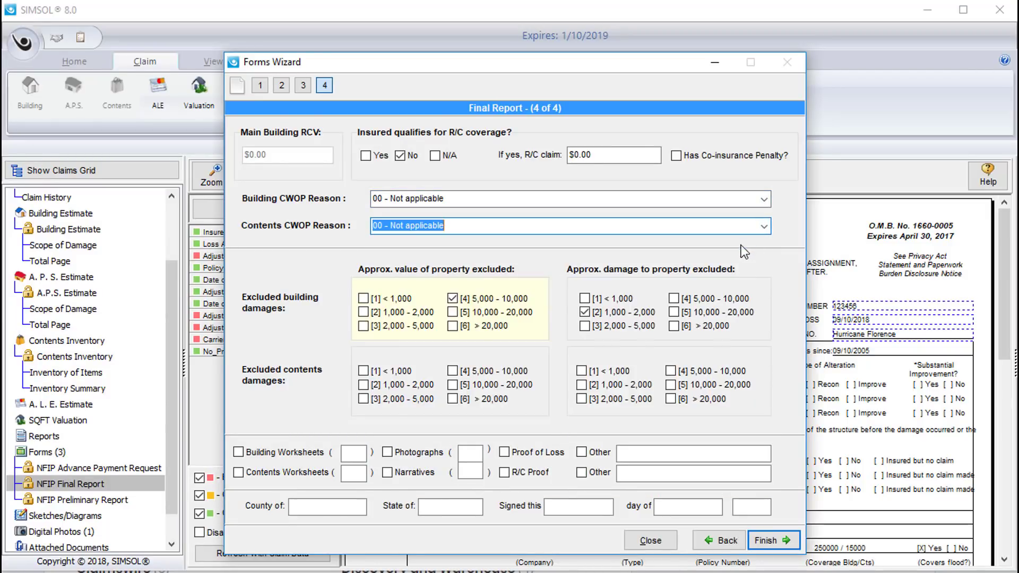
- Mark excluded contents value as under 1,000 and finish the Final Report
click(386, 371)
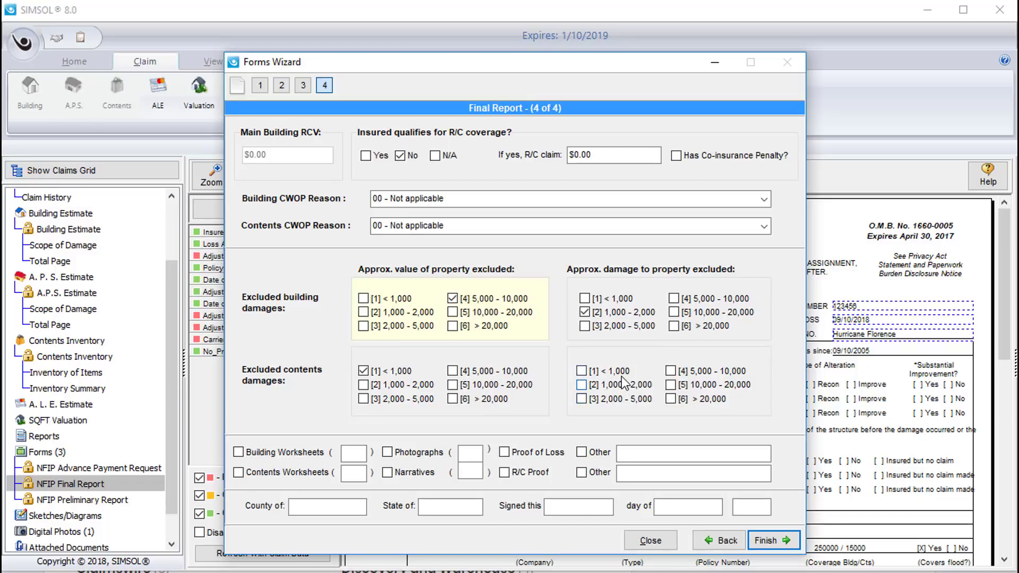
click(769, 542)
click(621, 297)
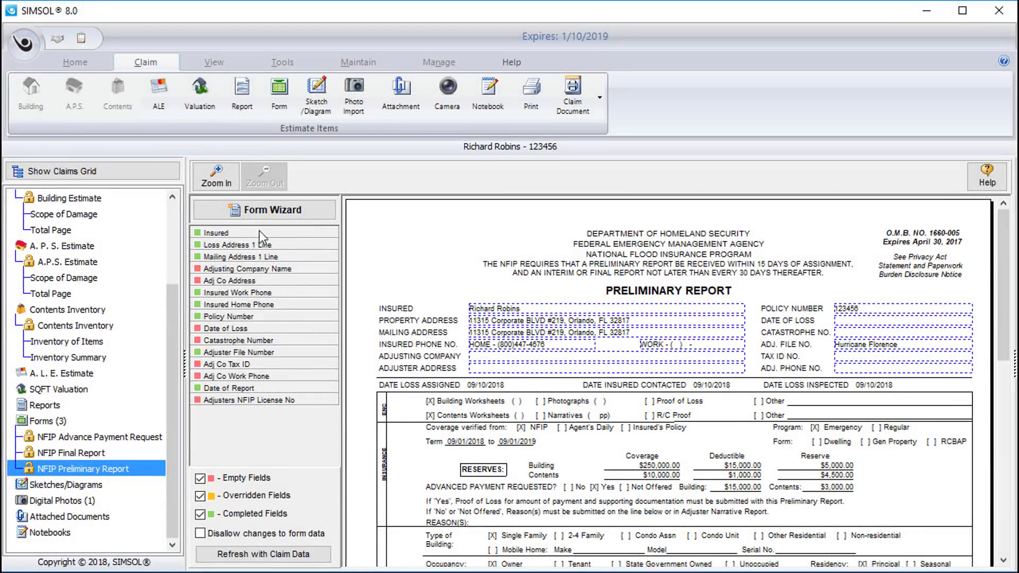
- Set the Preliminary Report policy form to Dwelling, step through pages 2–5, and finish verification
click(259, 212)
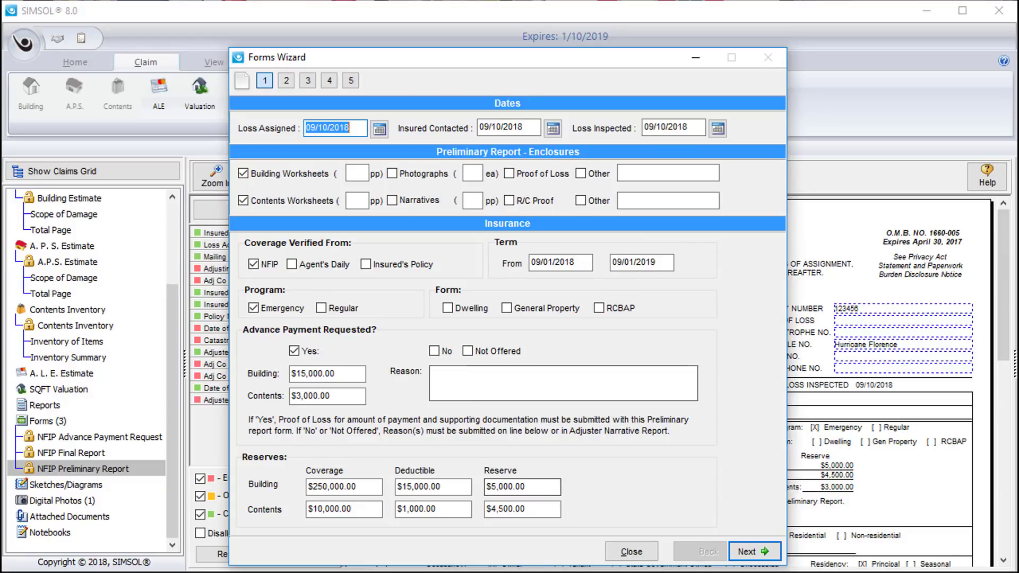
click(754, 554)
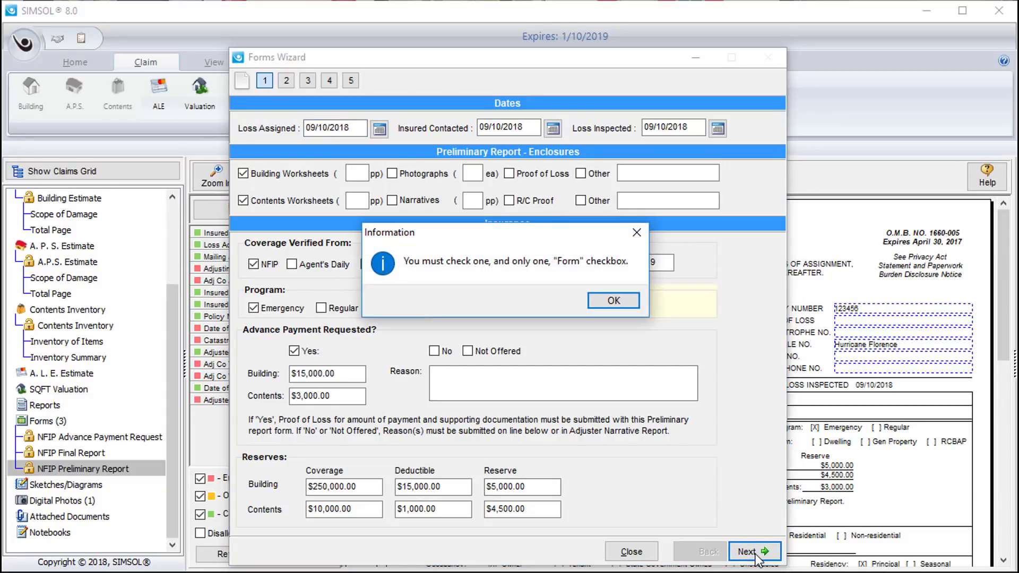
click(605, 305)
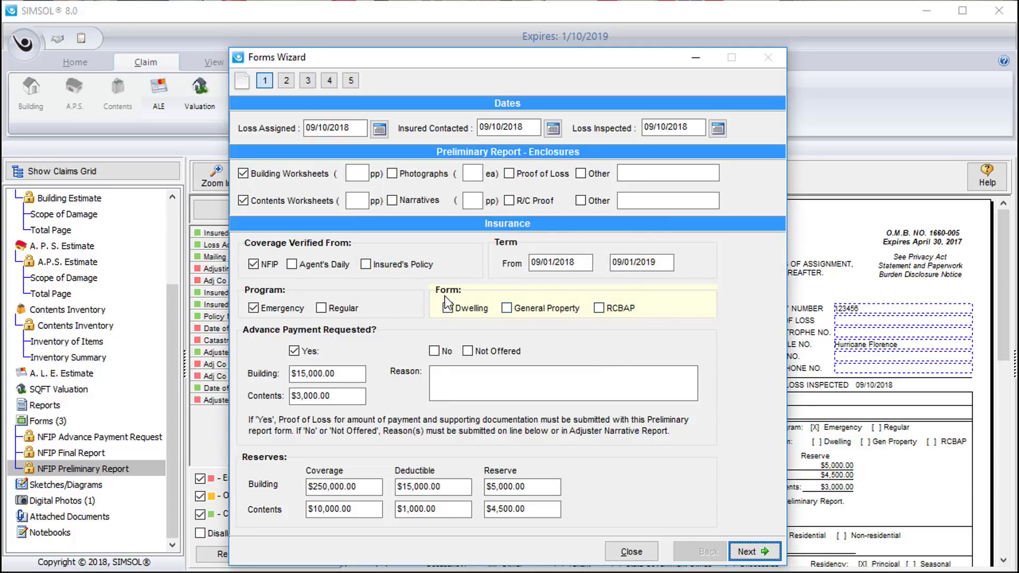
click(448, 310)
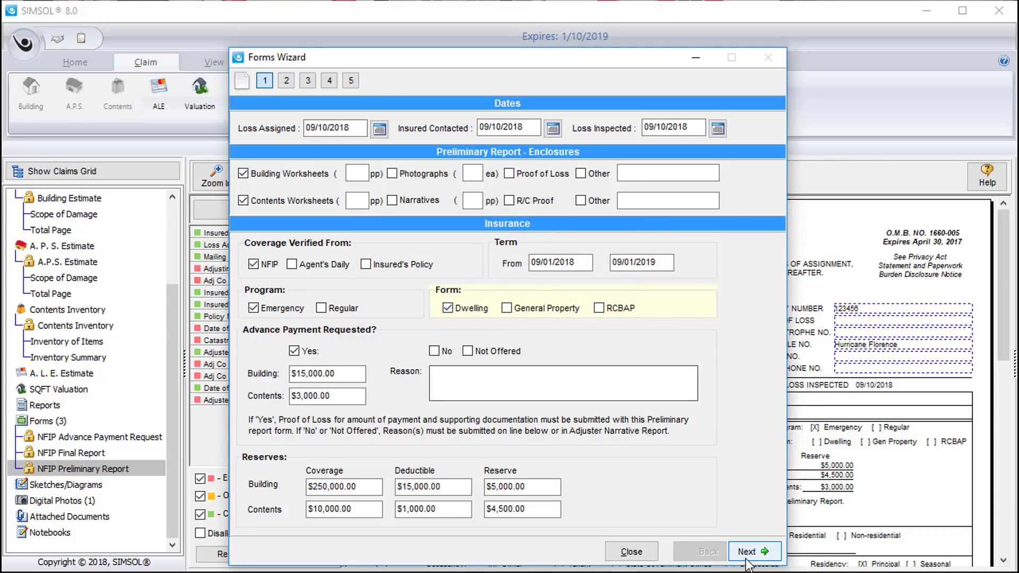
click(765, 552)
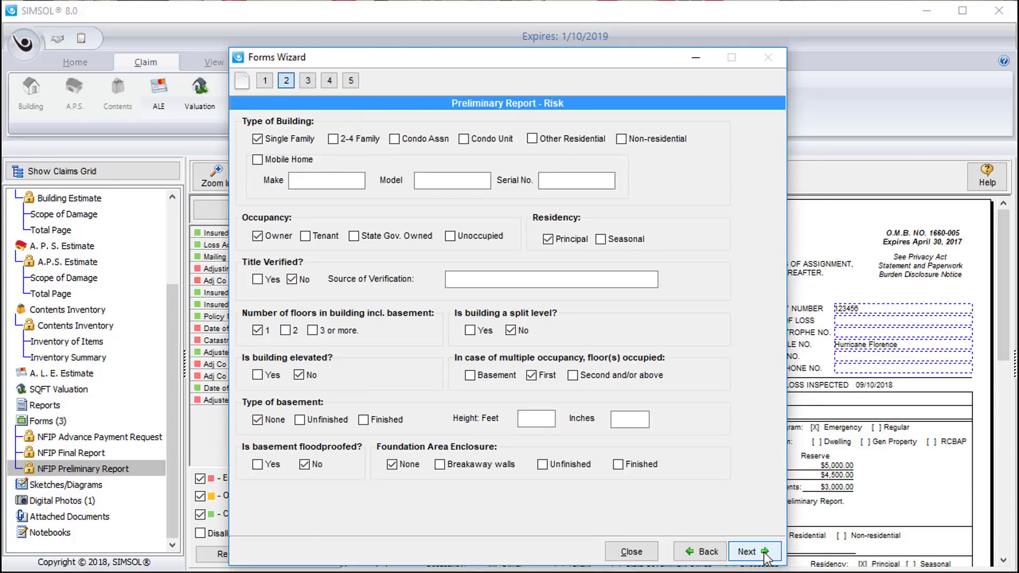
click(765, 551)
click(766, 553)
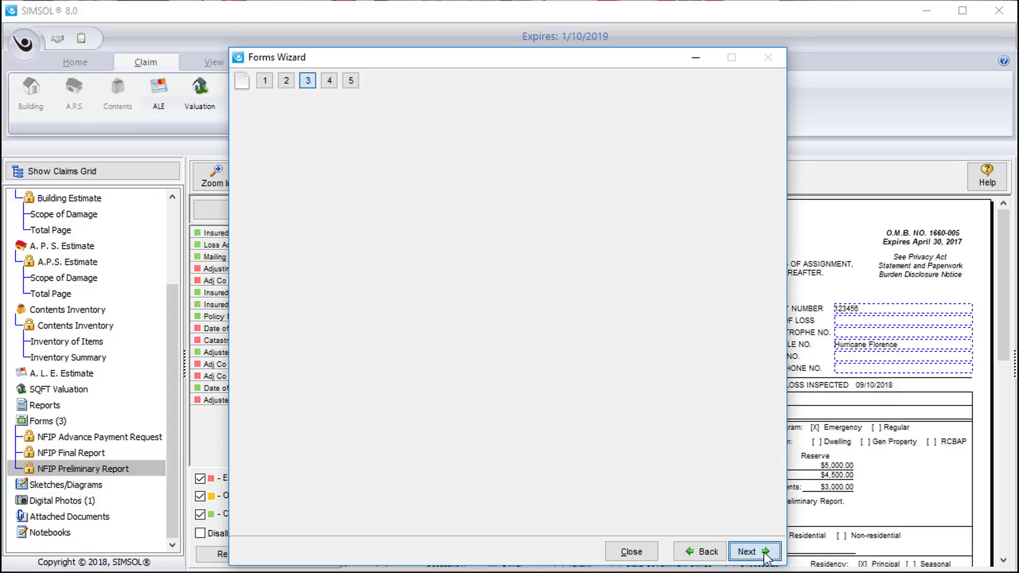
click(766, 553)
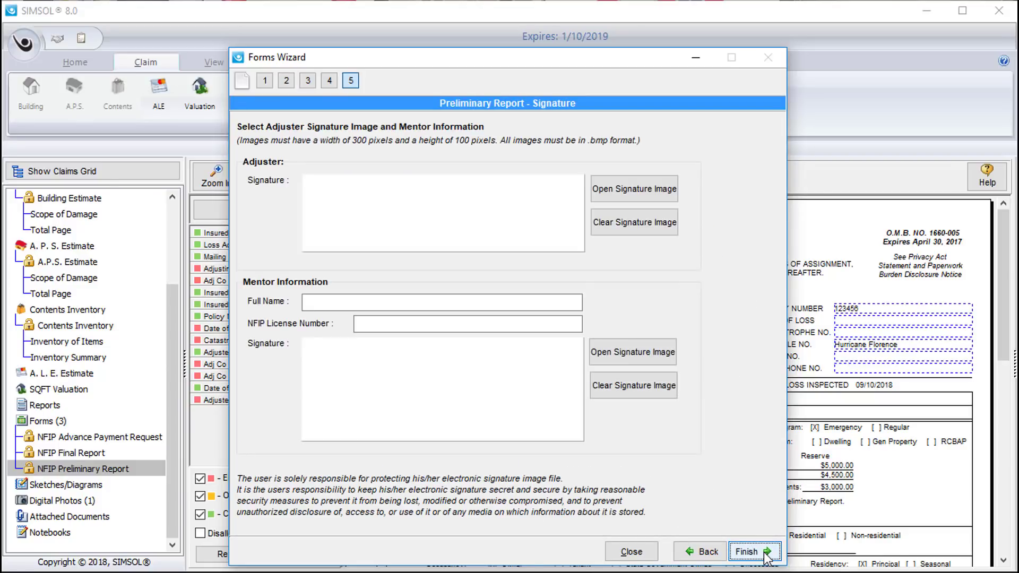
click(767, 553)
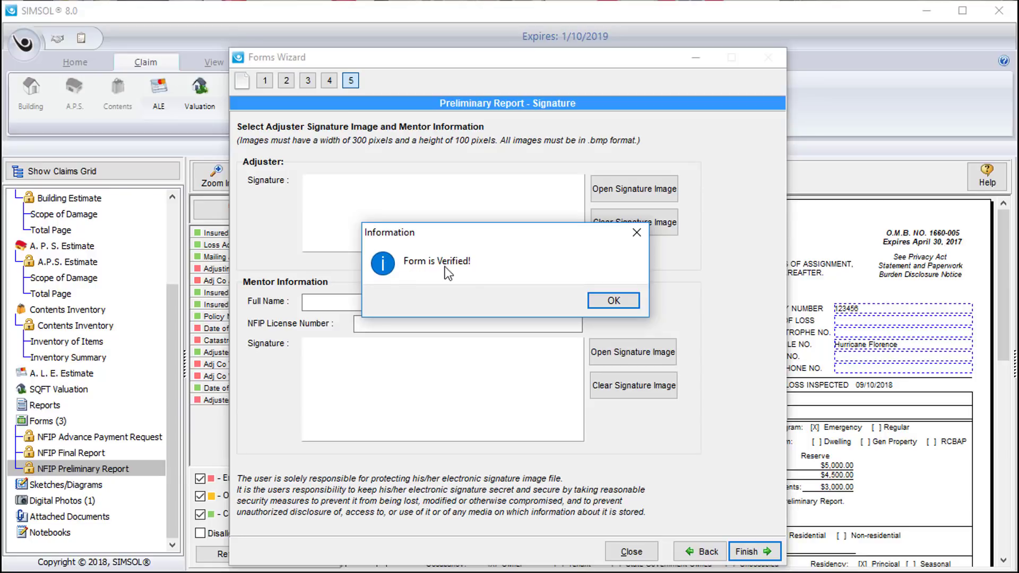
click(589, 302)
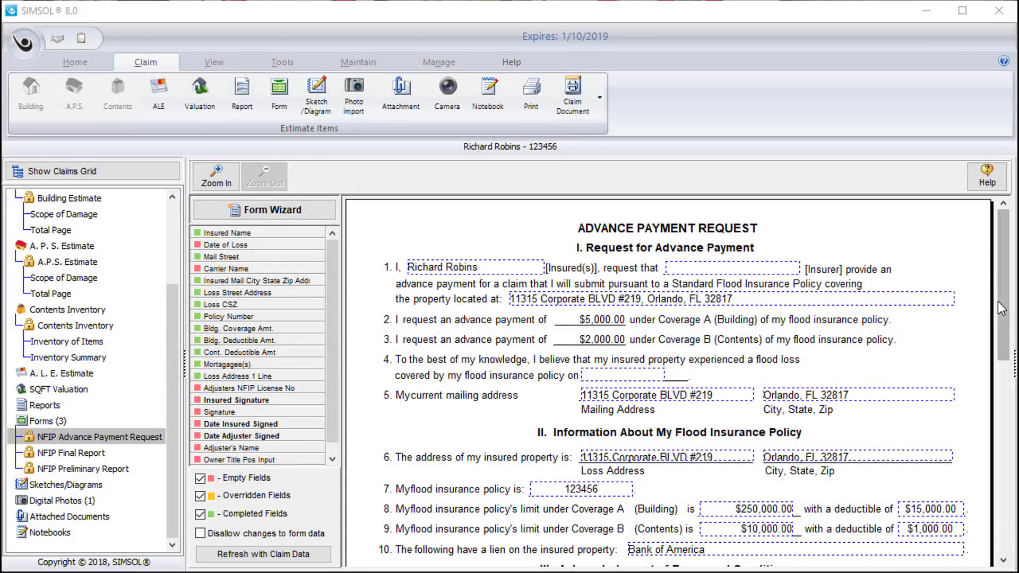
- Draw and save a handwritten signature, placing it in the witness/adjuster signature field
drag(1000, 307, 1015, 509)
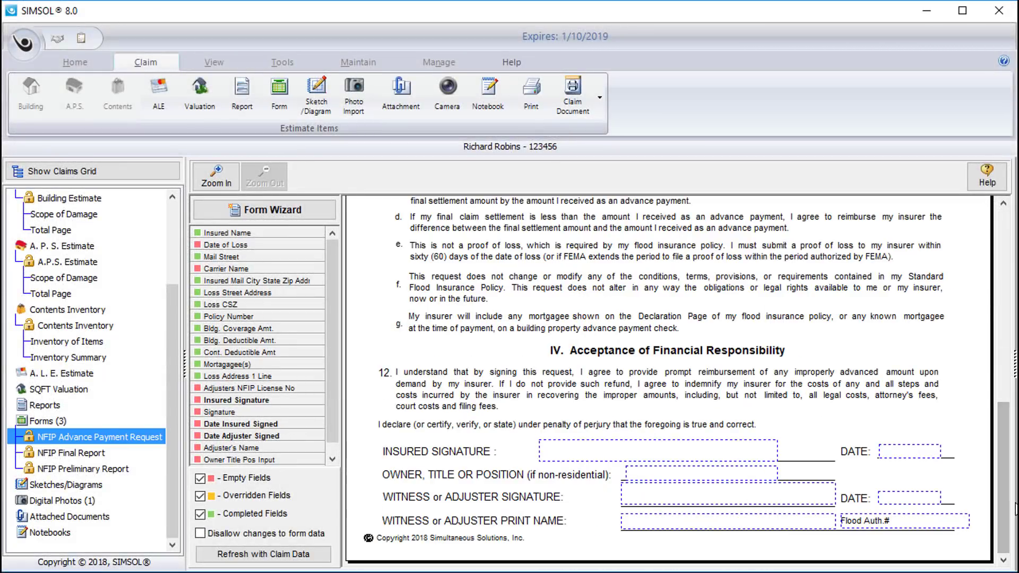
click(746, 498)
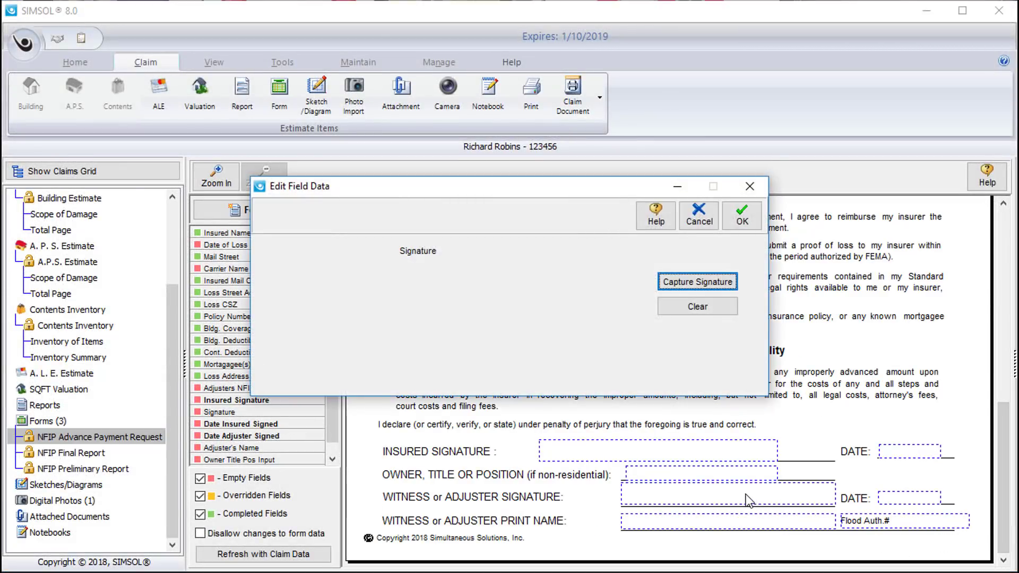
click(681, 279)
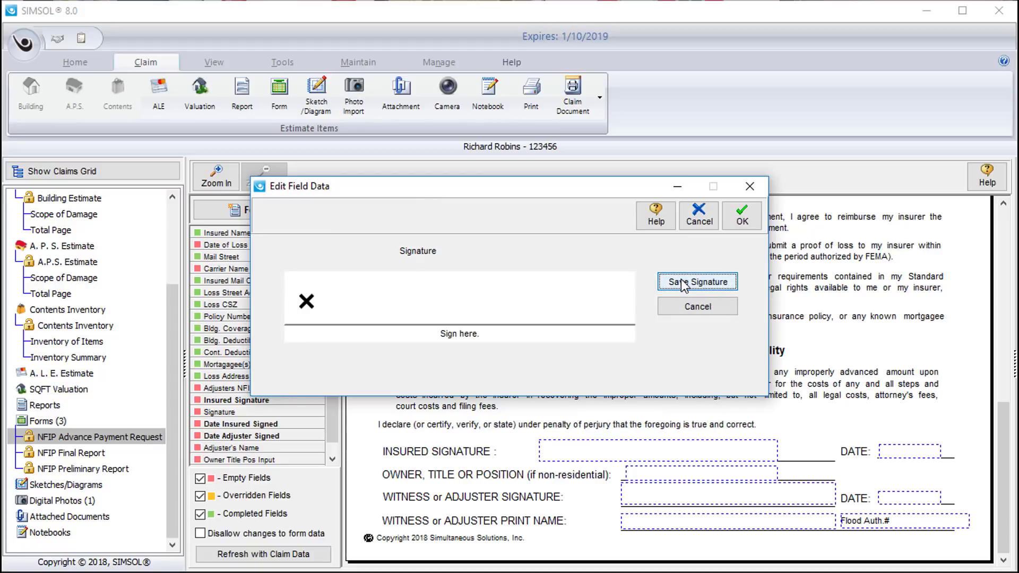
mouse_move(339, 281)
mouse_down()
mouse_move(348, 333)
mouse_move(356, 288)
mouse_move(377, 333)
mouse_move(385, 320)
mouse_move(420, 318)
mouse_move(403, 285)
mouse_move(444, 326)
mouse_move(498, 316)
mouse_up()
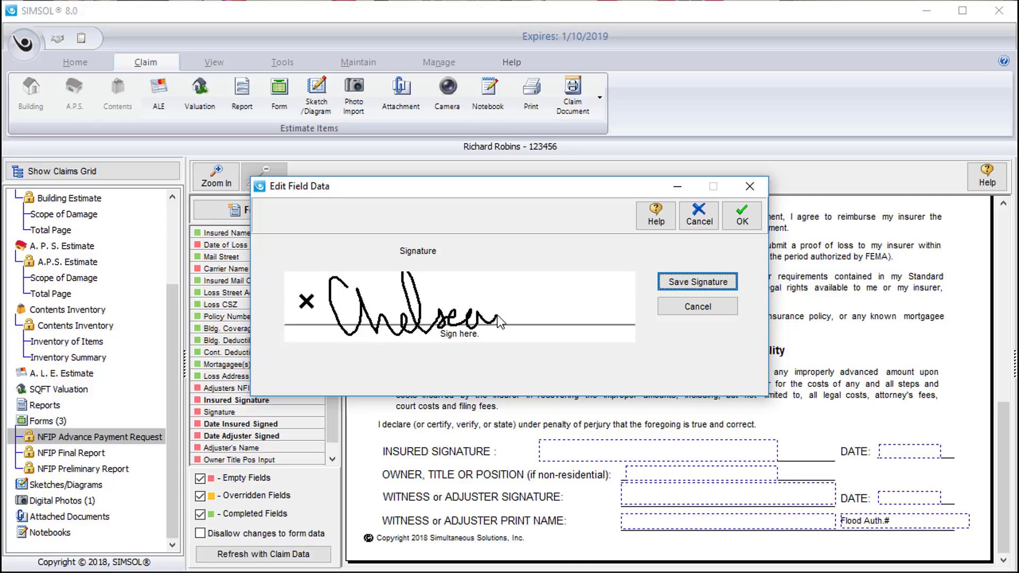
click(693, 292)
click(745, 225)
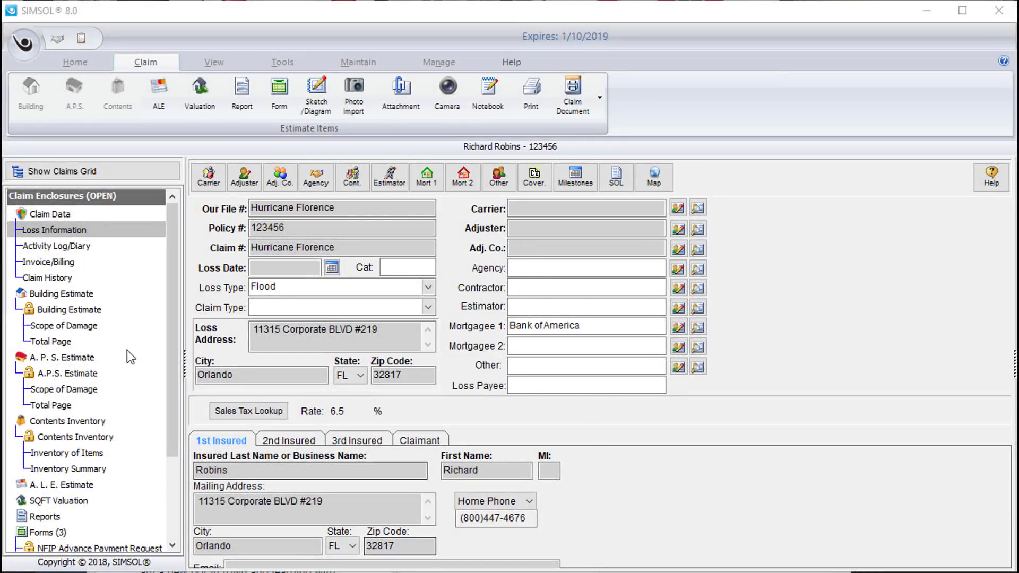
- On Invoice/Billing, add a 'Credit Applied' credit of $500.00 under Credits
click(59, 262)
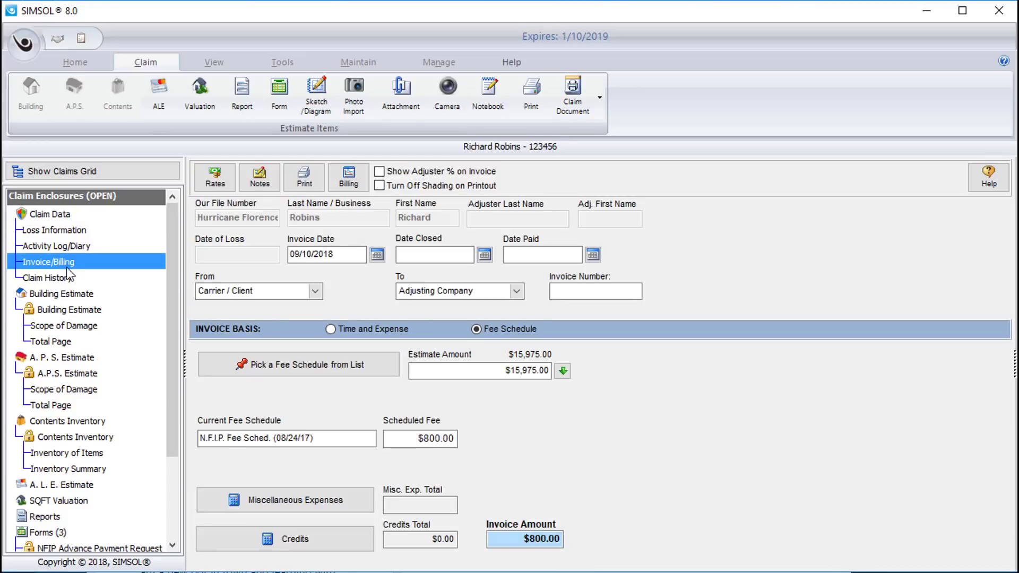
click(352, 547)
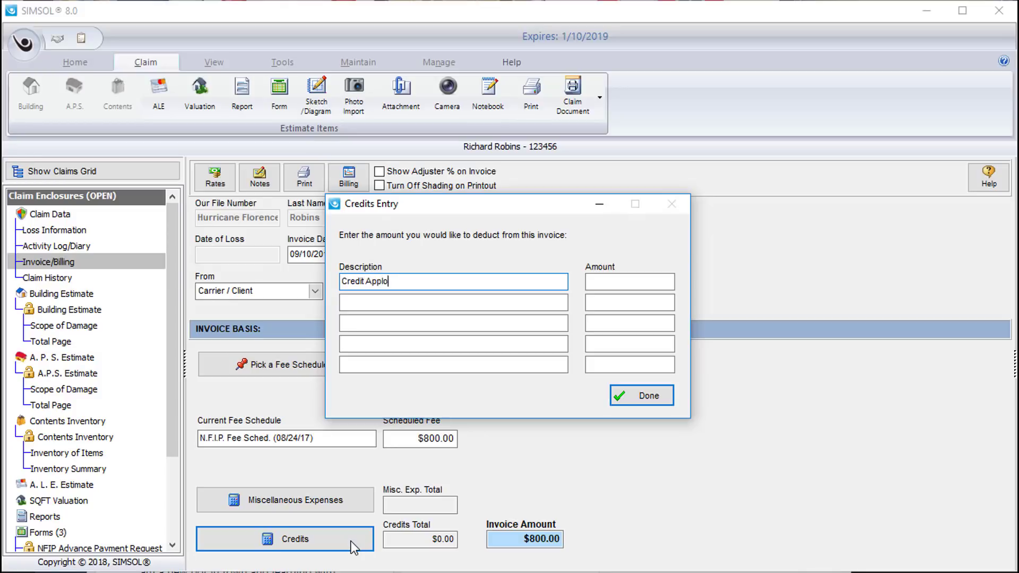
text(Credit Applied)
key(Tab)
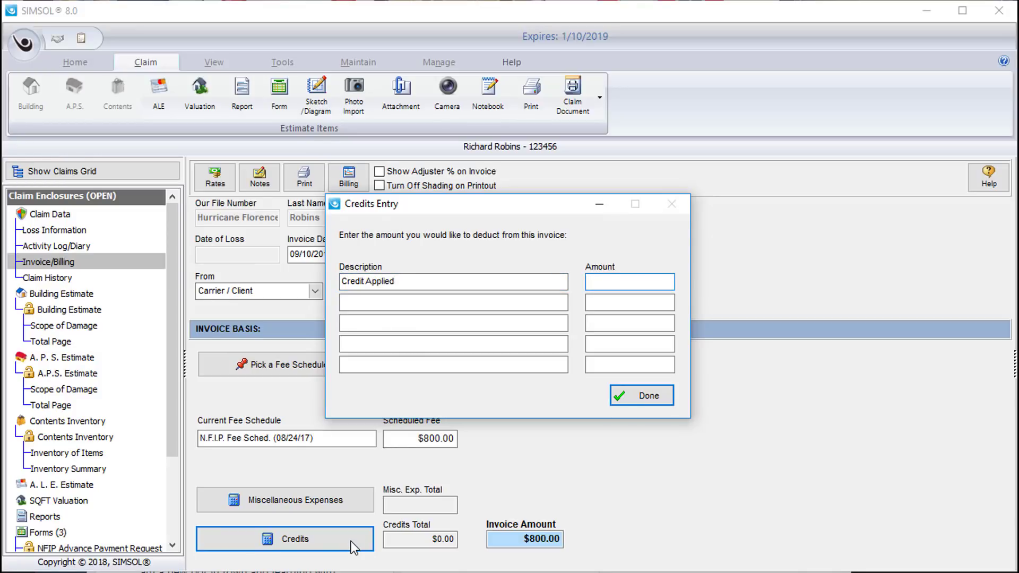
key(Tab)
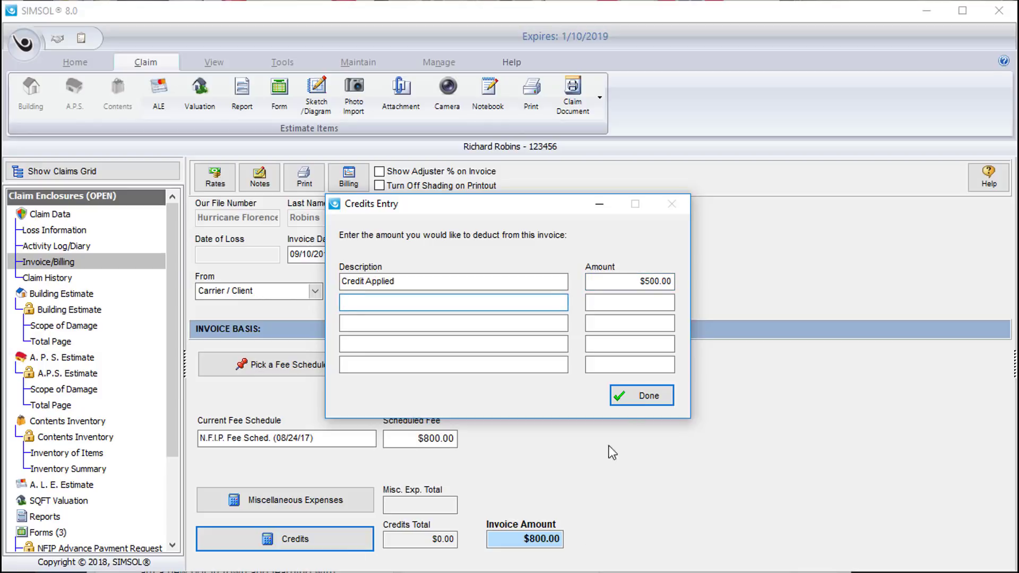
click(627, 395)
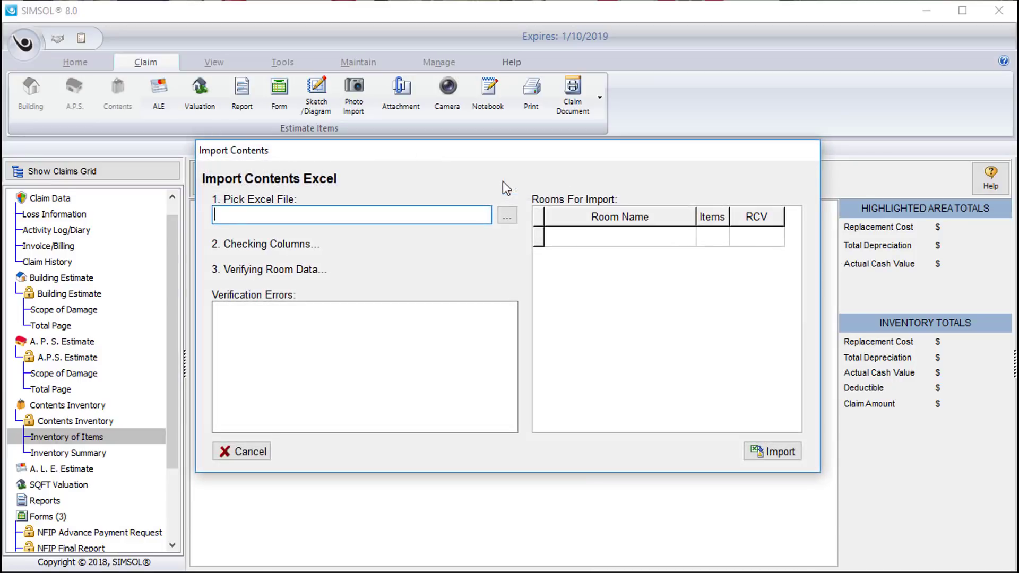
- Import Contents Excel Spreadsheet from the Desktop using 20% default depreciation
click(509, 217)
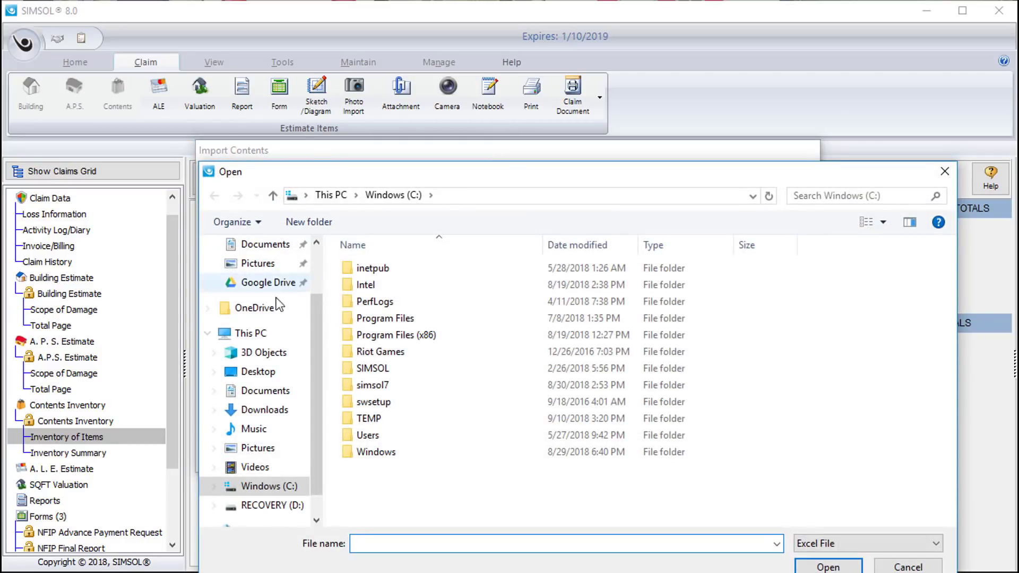
click(241, 371)
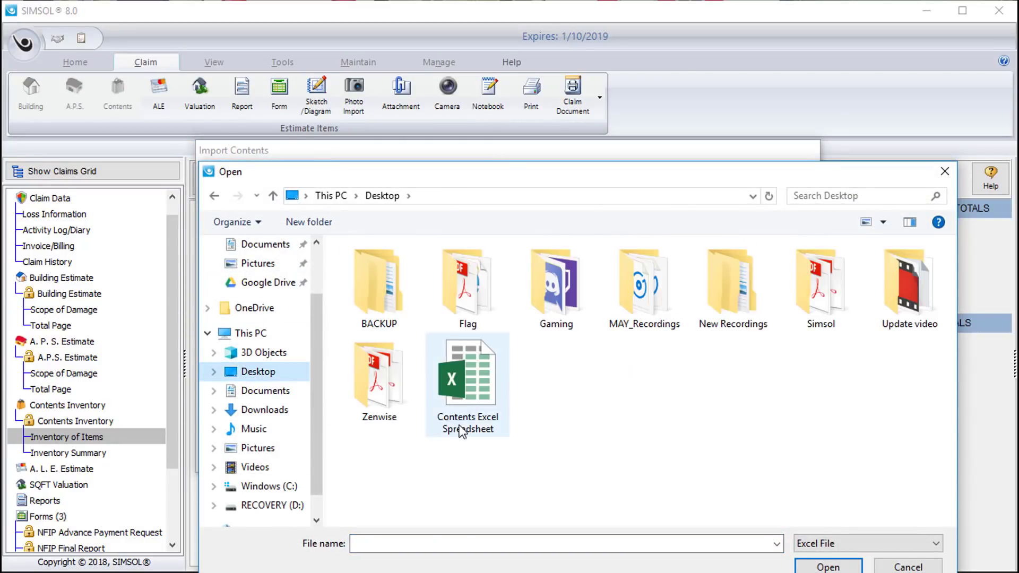
click(479, 415)
double_click(478, 409)
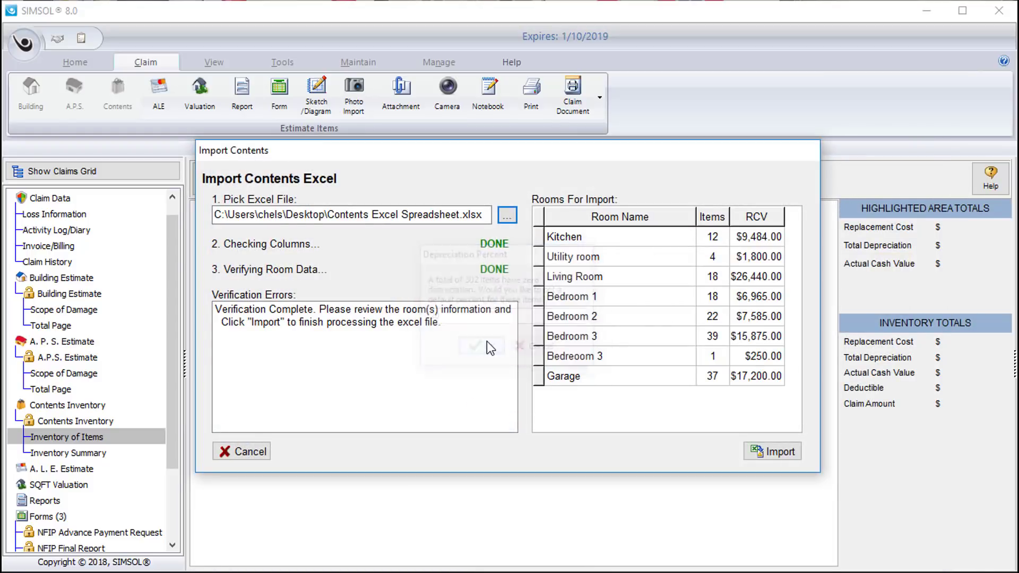
click(487, 346)
click(784, 457)
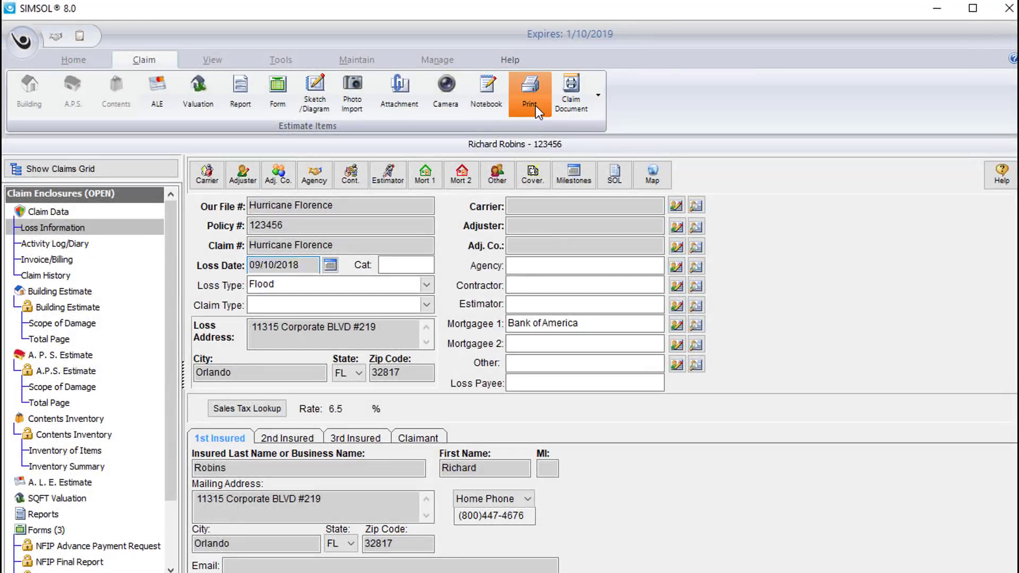
- Add the NFIP Advance Payment Request, Preliminary Report, Building Estimate and Contents Inventory to the print output
click(535, 105)
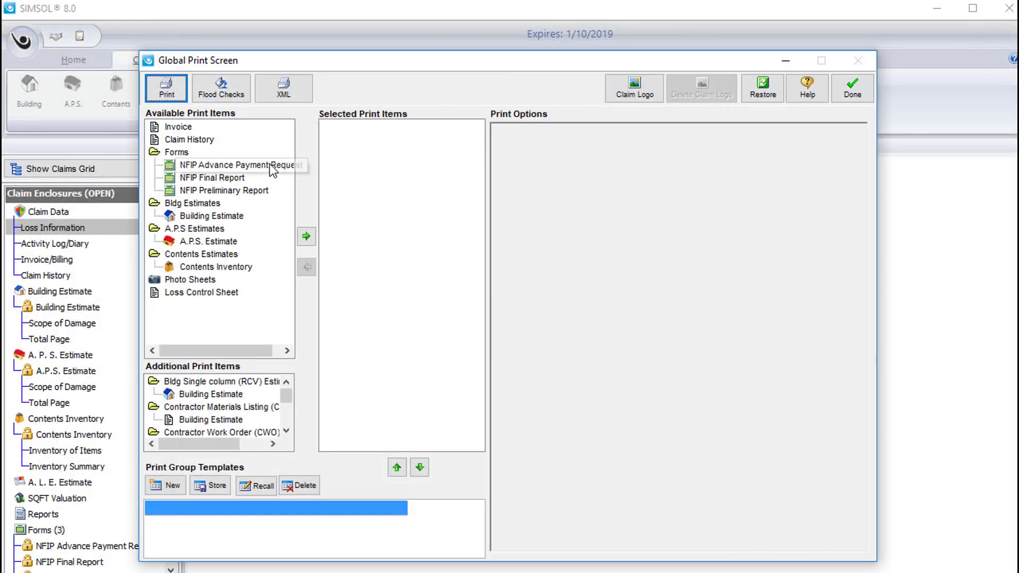
click(275, 166)
click(306, 236)
click(259, 190)
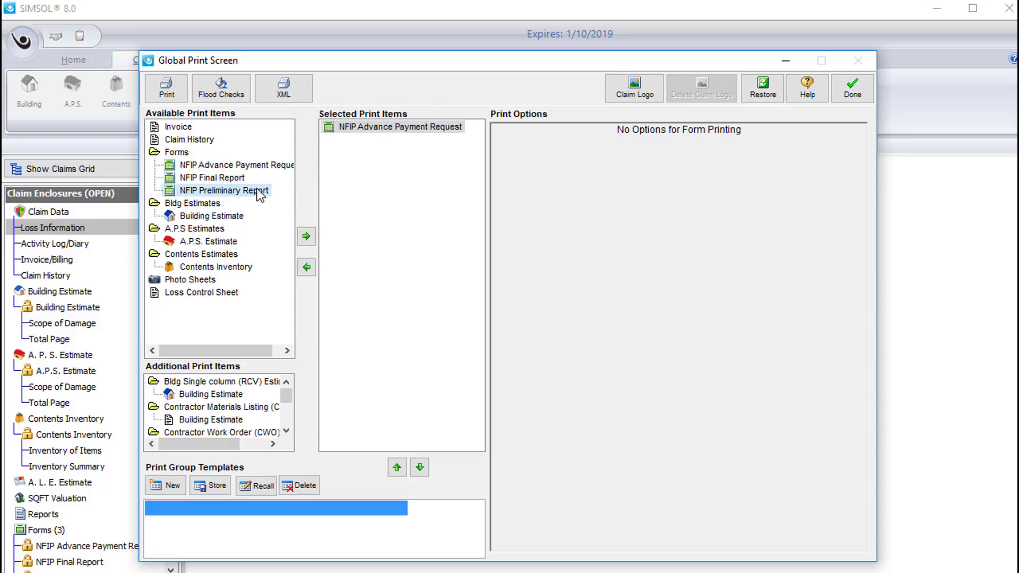
click(306, 236)
click(222, 215)
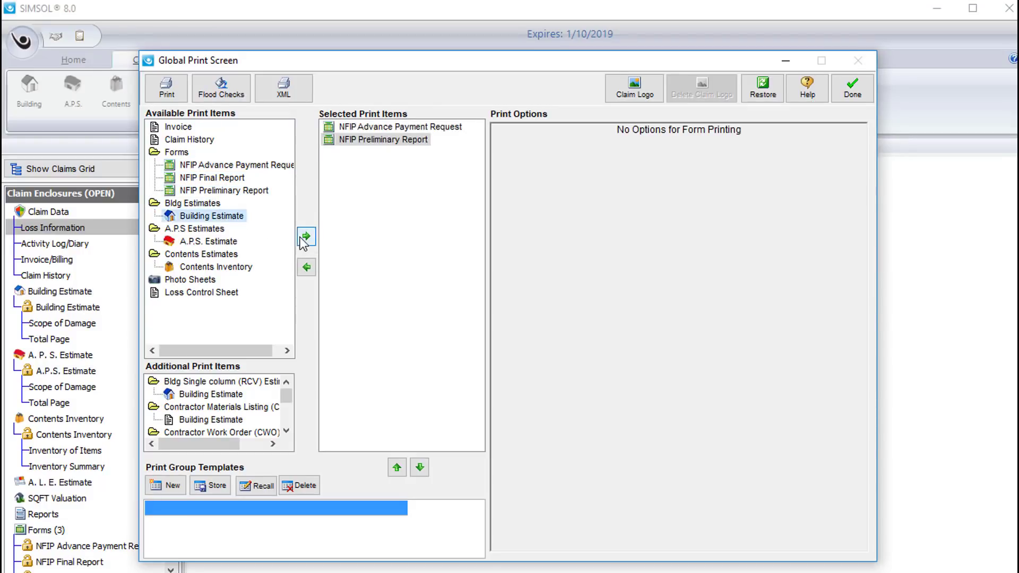
click(307, 236)
click(234, 265)
click(307, 236)
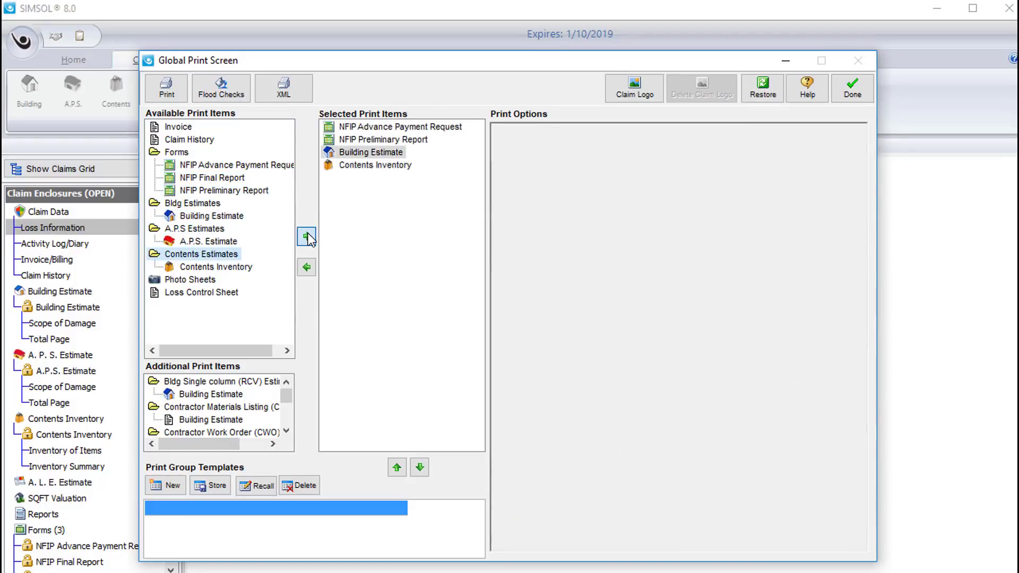
- Export the selected items to XML with attachment type Other Documents, then close the print screen
click(289, 87)
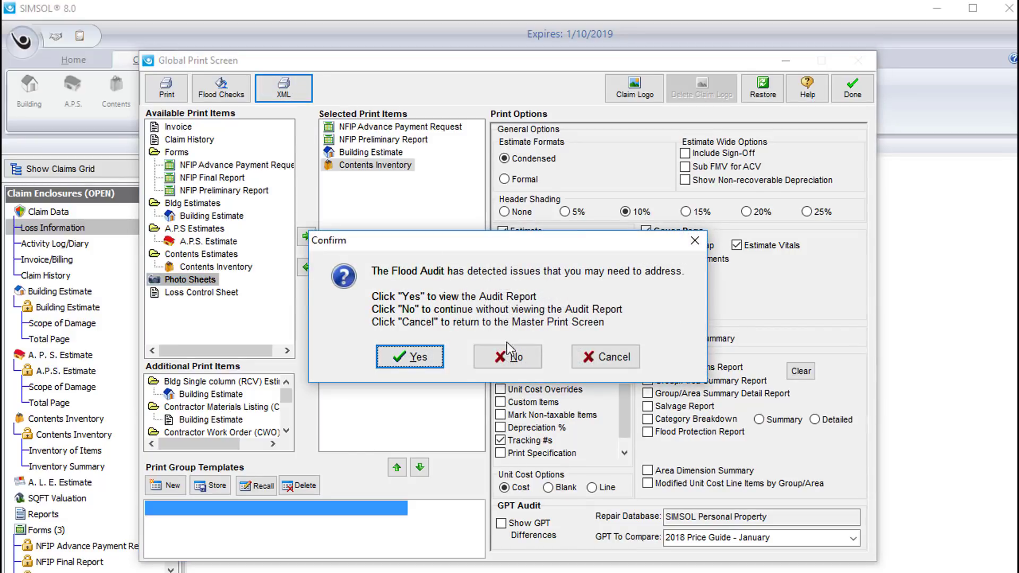
click(516, 355)
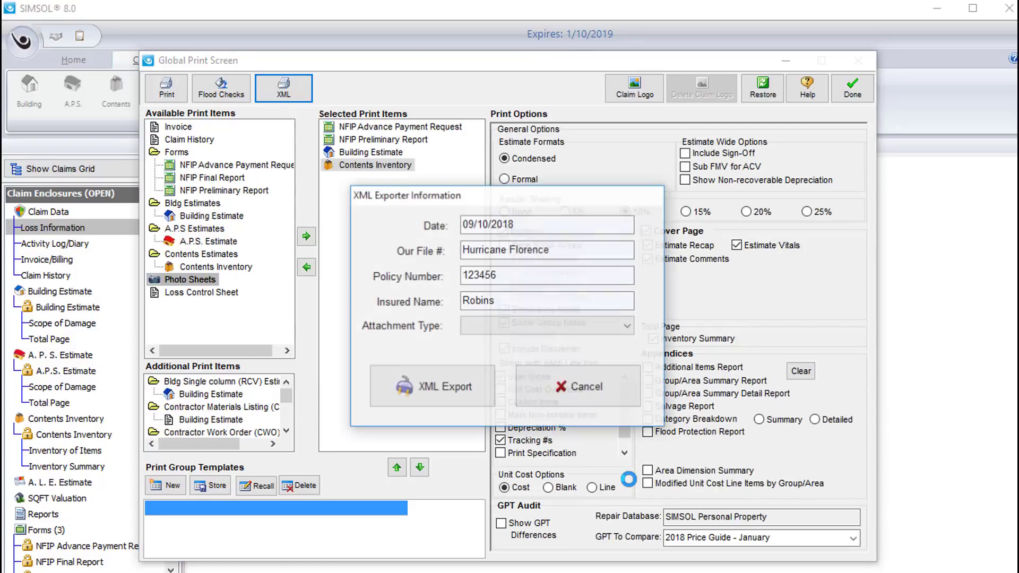
click(578, 329)
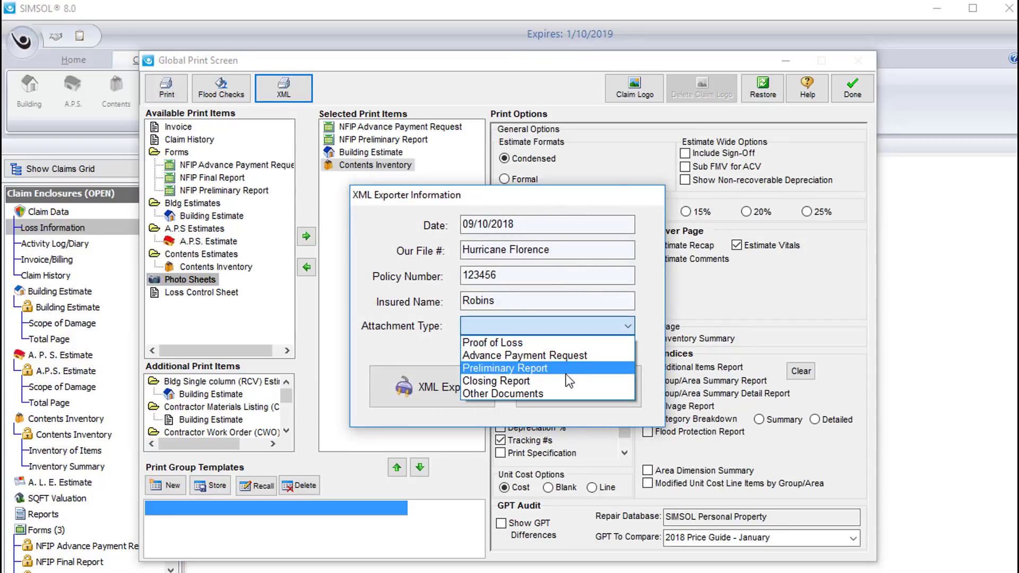
click(569, 393)
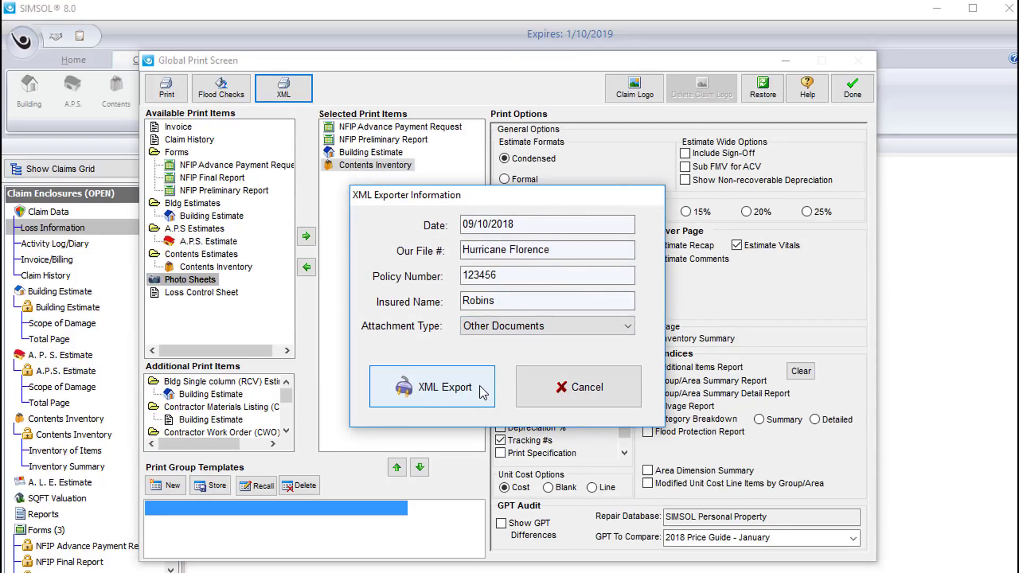
click(481, 387)
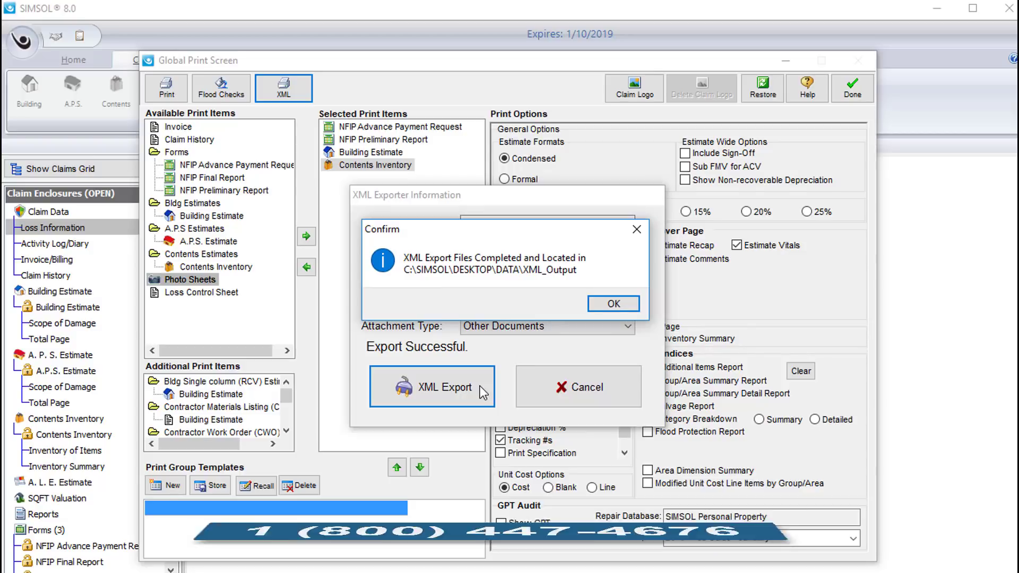
click(611, 304)
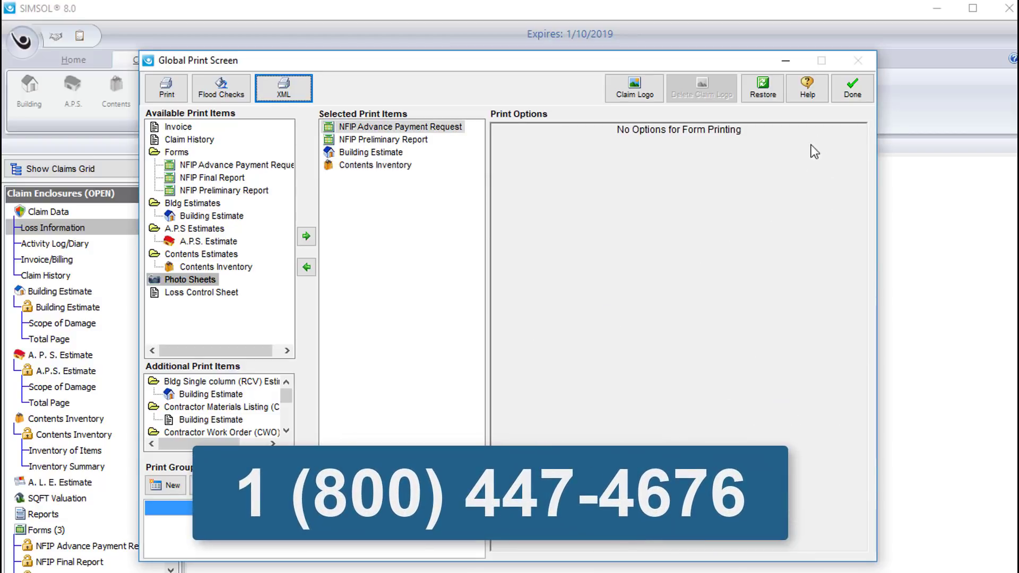
click(852, 88)
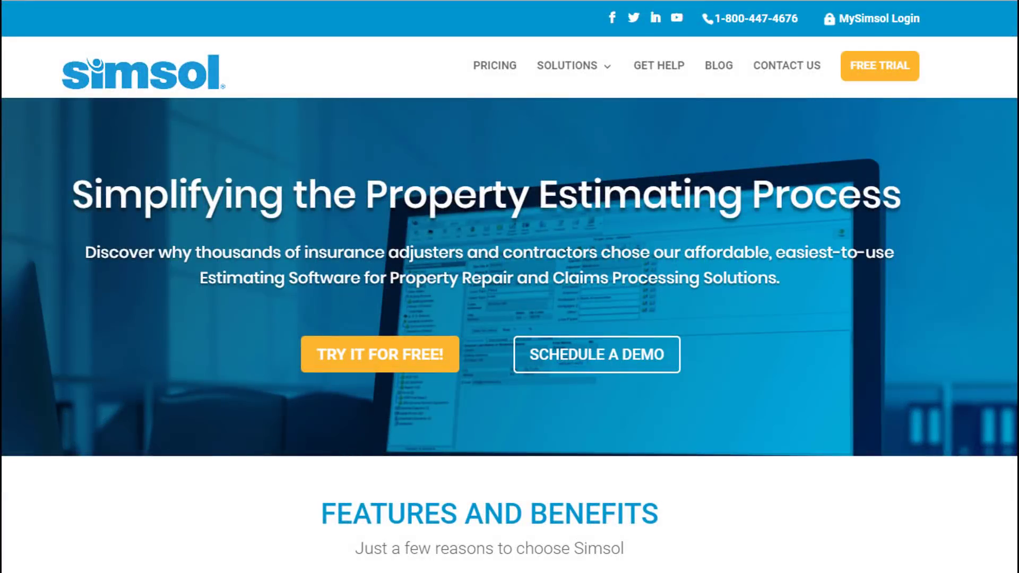
- Open the site's GET HELP page and scroll down to its support options
click(661, 66)
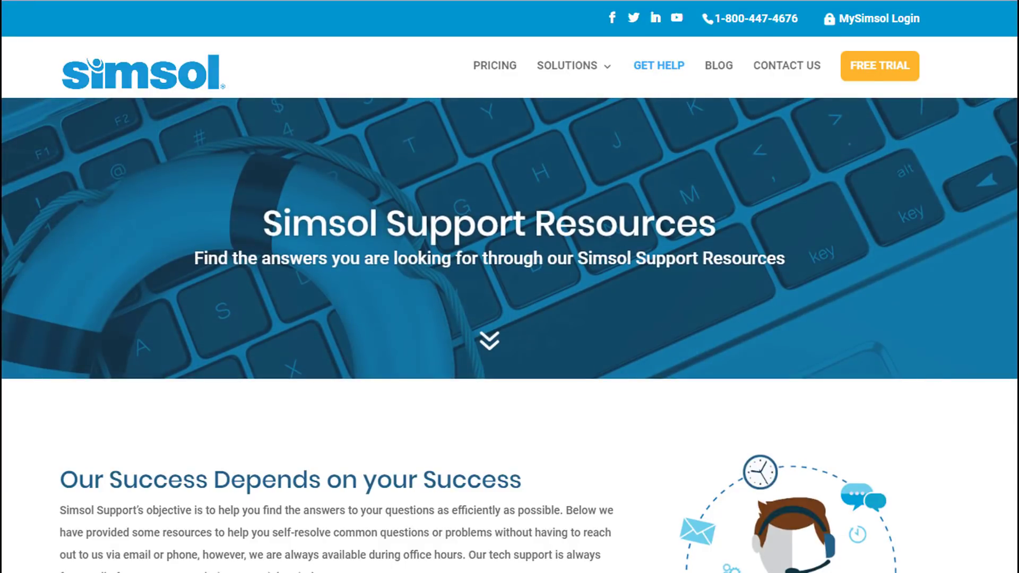
scroll(509, 335, down, 6)
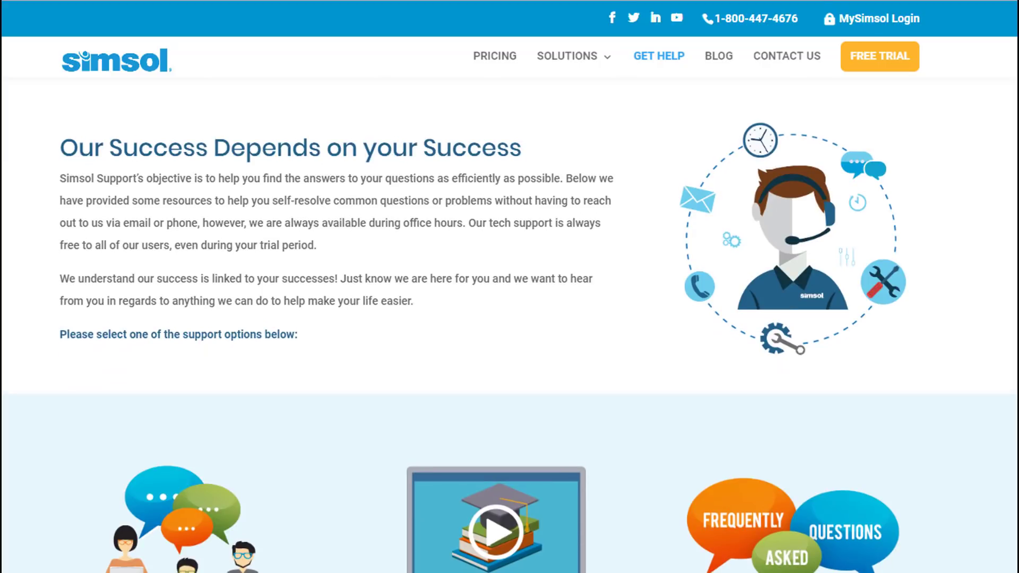
scroll(509, 323, down, 6)
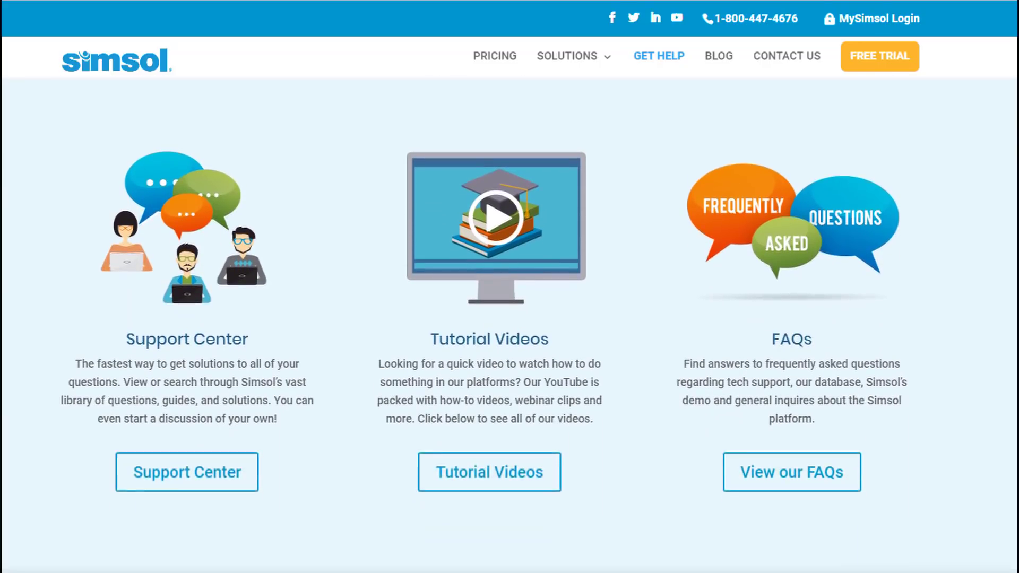
scroll(509, 324, down, 1)
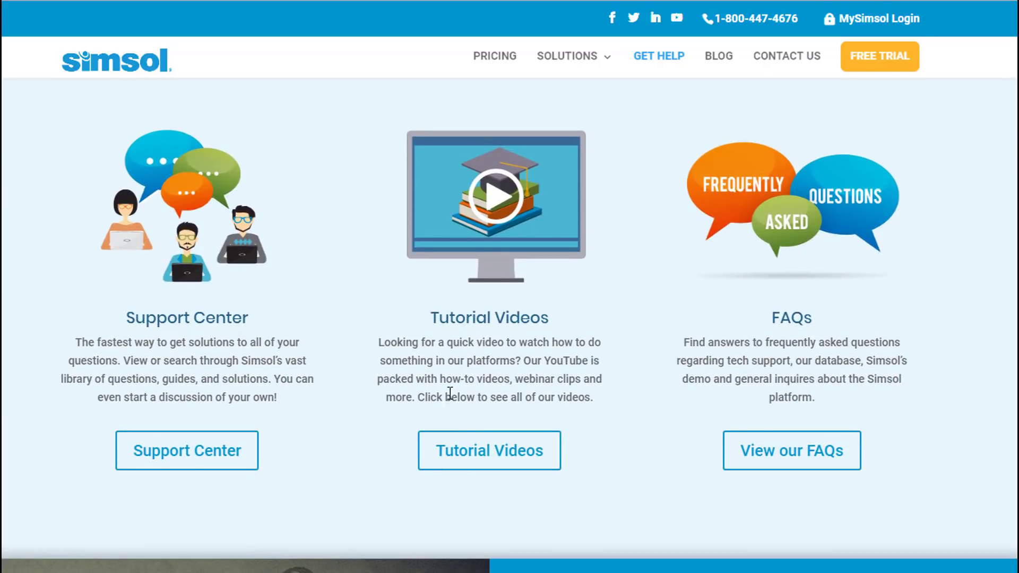